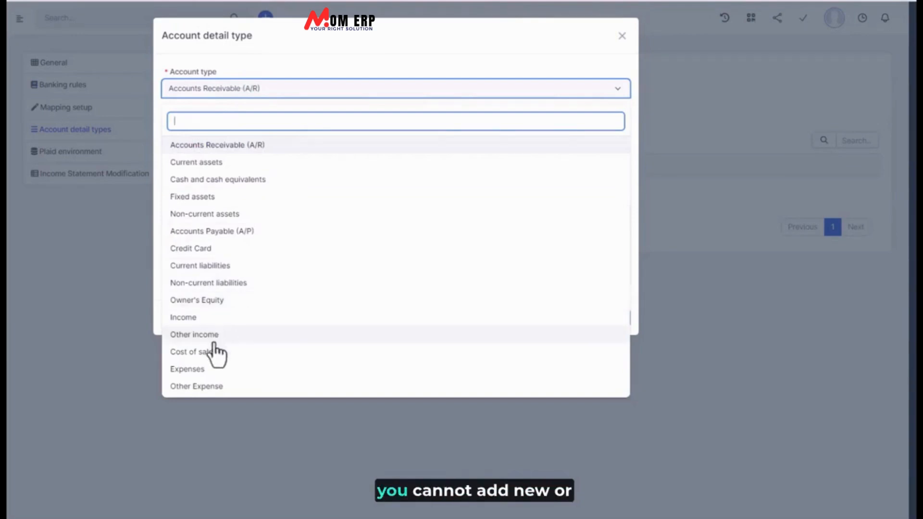
Create an Expenses account detail type named "Expense type demo" under Cash flows from operating activities and save it
click(196, 369)
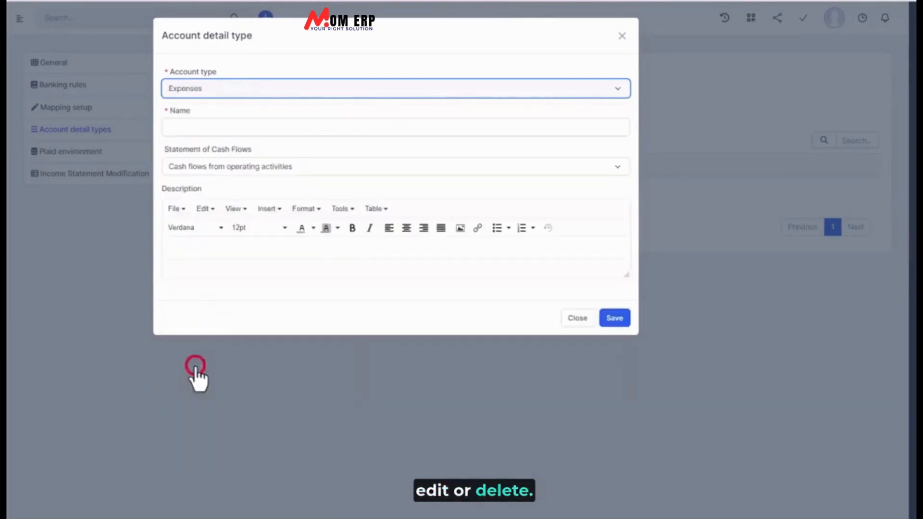
click(224, 130)
text(Expense type demo)
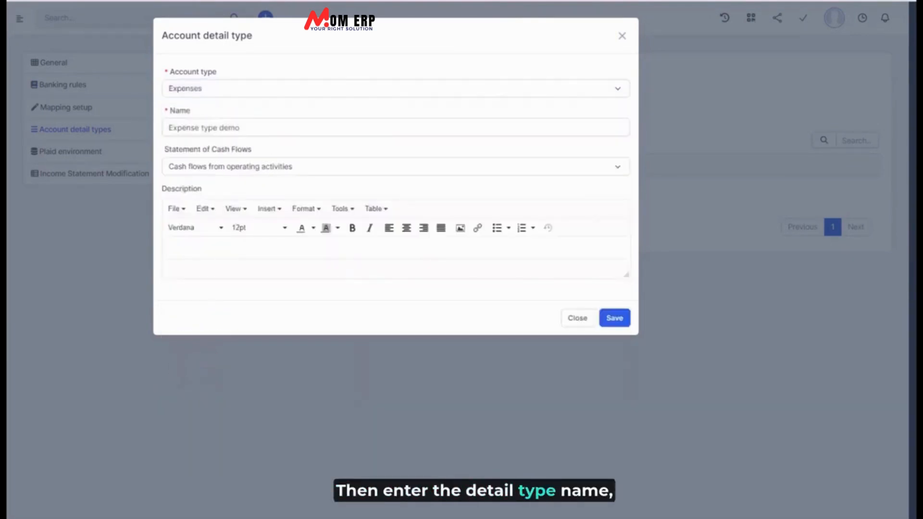
click(242, 168)
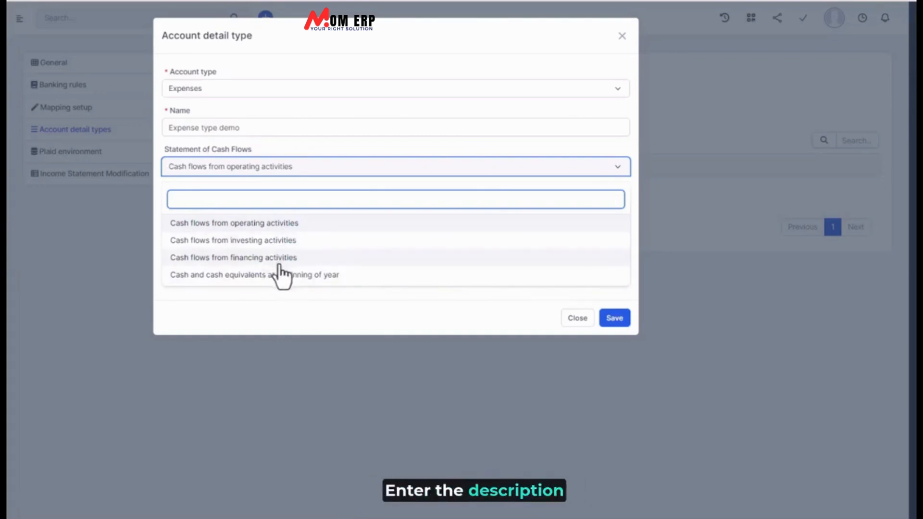
click(278, 223)
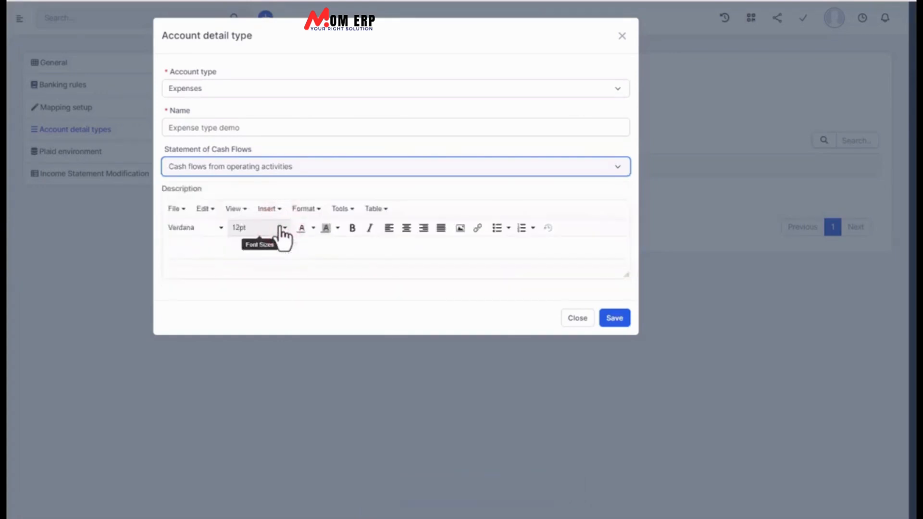
click(616, 319)
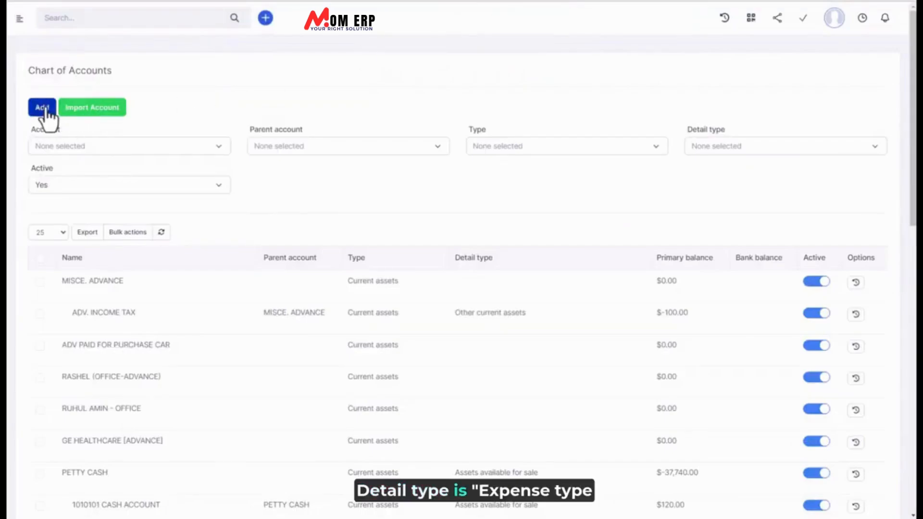
Check the Expense type demo detail type for Expenses in a new chart of accounts entry, closing the form unsaved
click(43, 108)
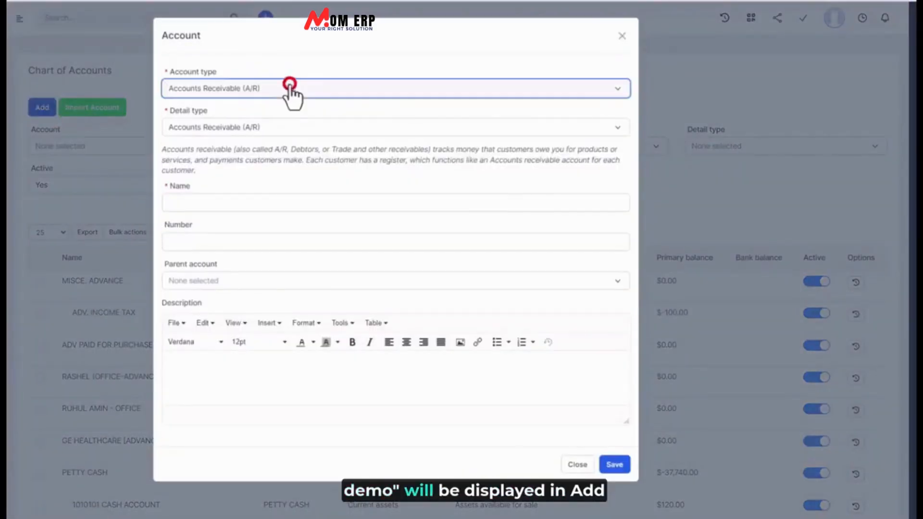
click(288, 88)
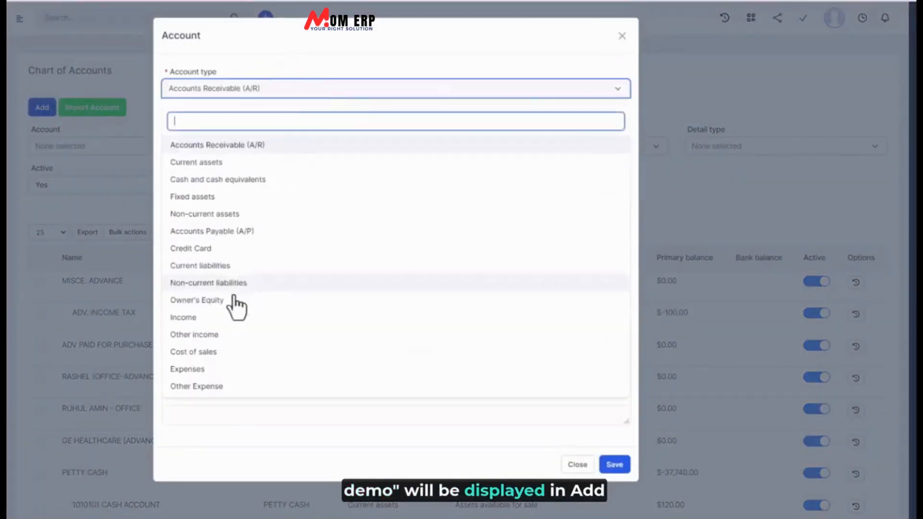
click(215, 369)
click(264, 129)
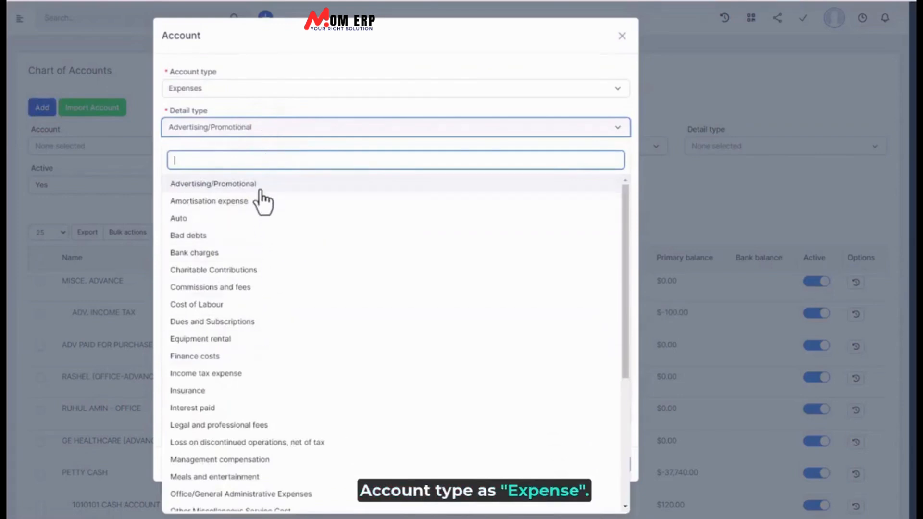
text(expense de)
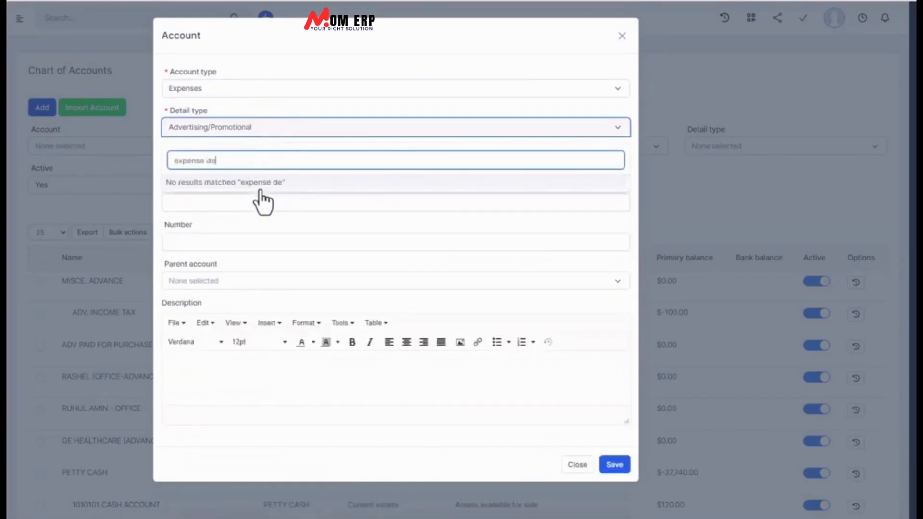
key(BackSpace)
key(BackSpace)
key(BackSpace)
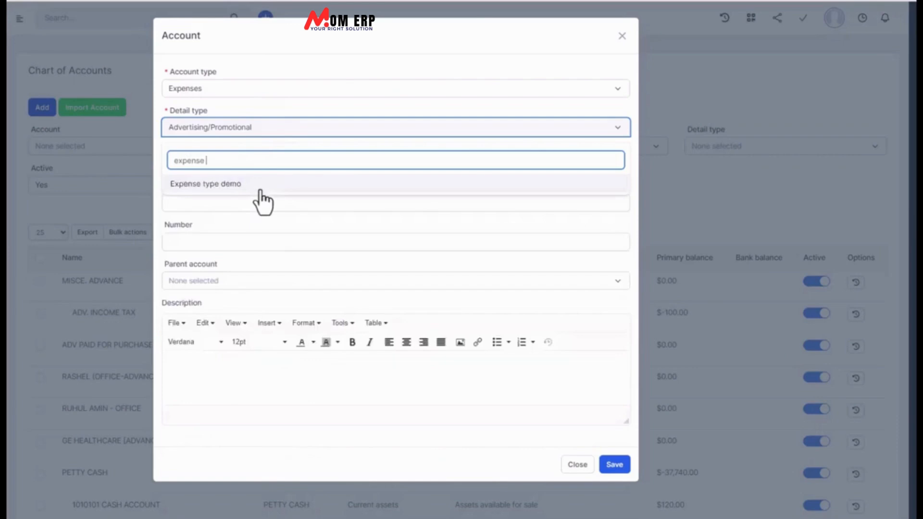
click(260, 188)
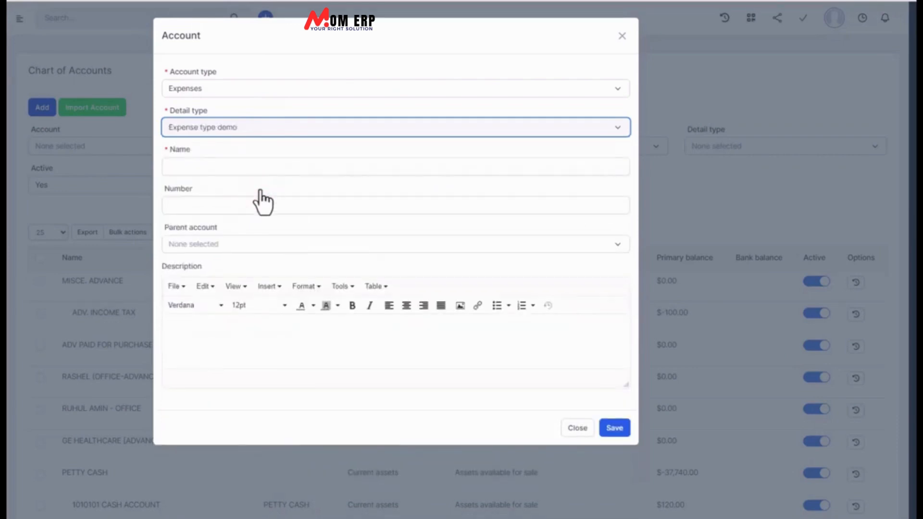
click(576, 427)
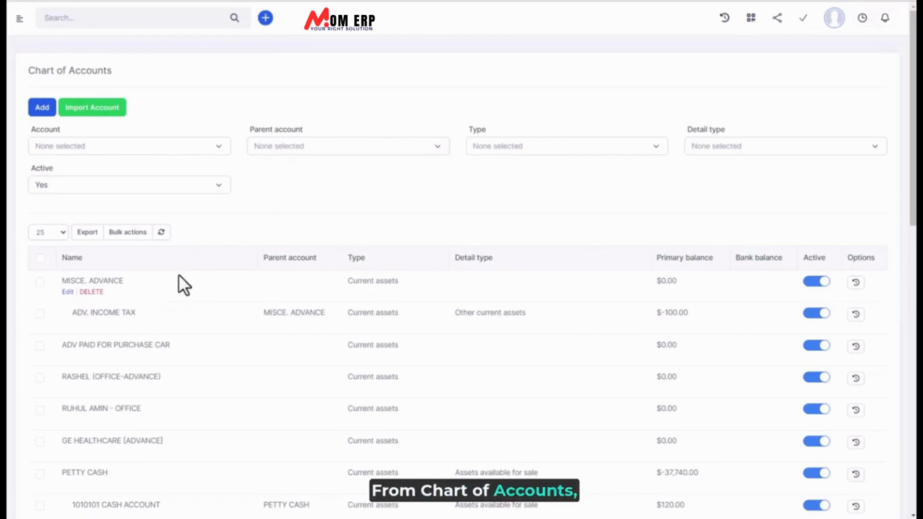
Start a new account with account type Cash and cash equivalents and detail type Cash on hand
click(42, 110)
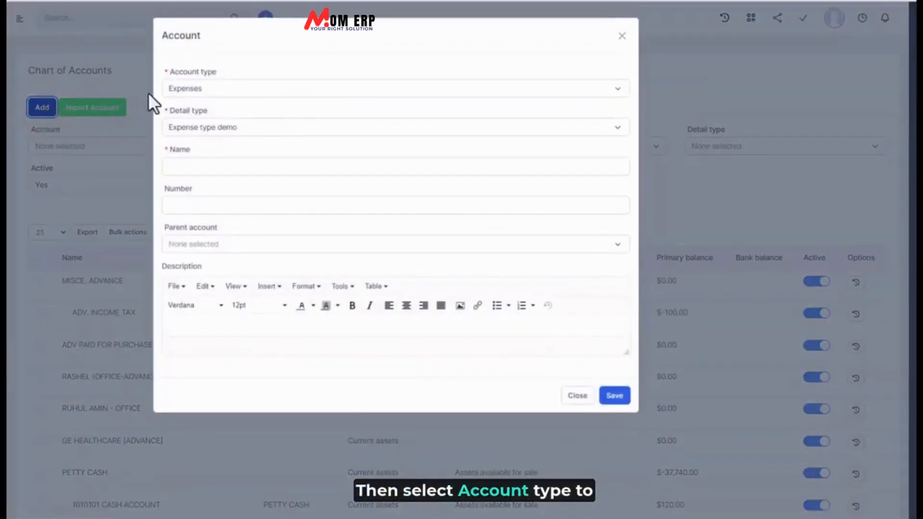
click(212, 88)
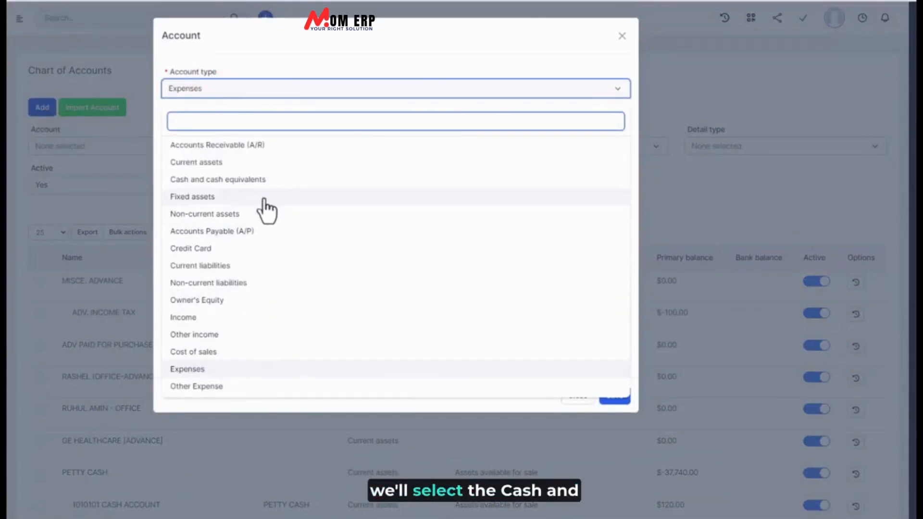
click(274, 180)
click(267, 127)
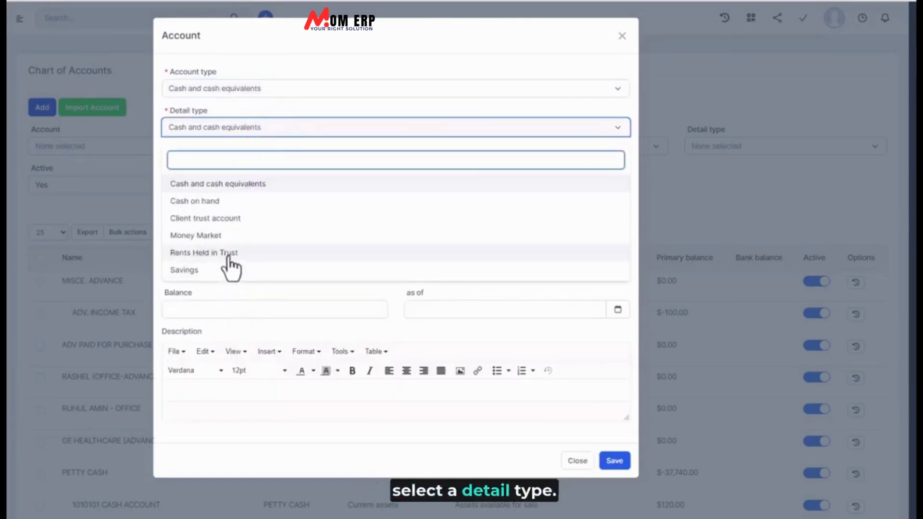
click(247, 202)
Name the new account "Cash" and enter its account number
click(225, 192)
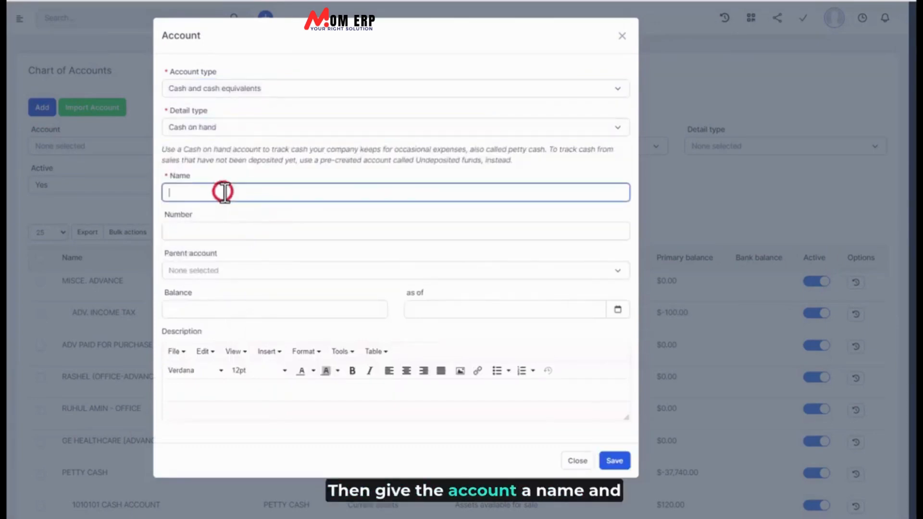
text(Cash)
click(240, 231)
text(101000)
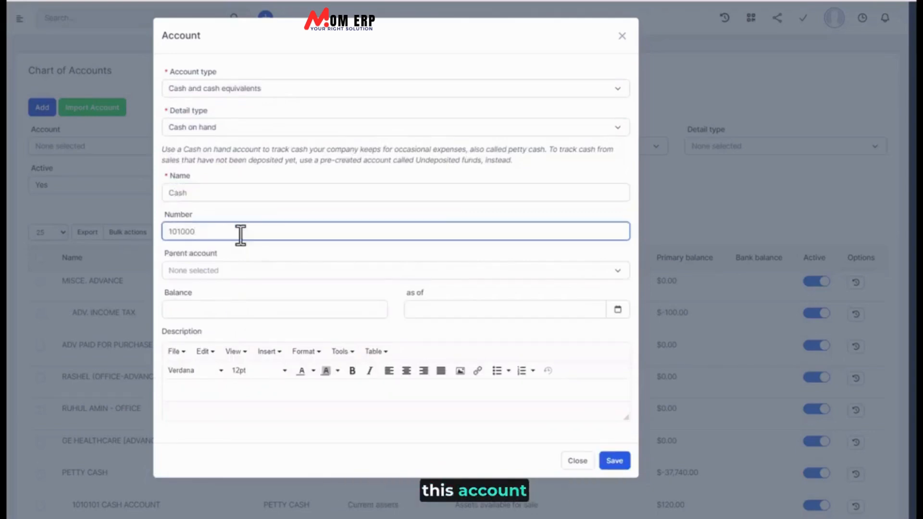
Look through the available parent accounts for the Cash account without choosing one
click(215, 273)
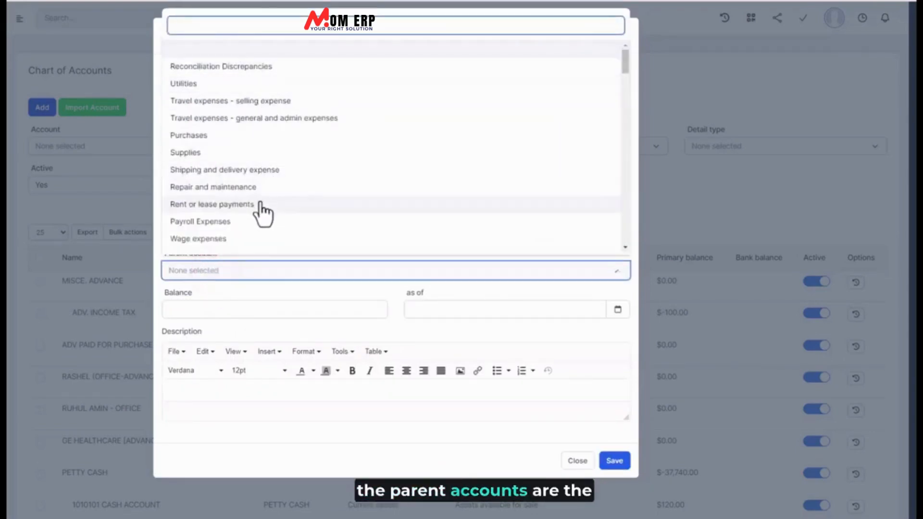
scroll(264, 212, down, 3)
scroll(262, 214, down, 4)
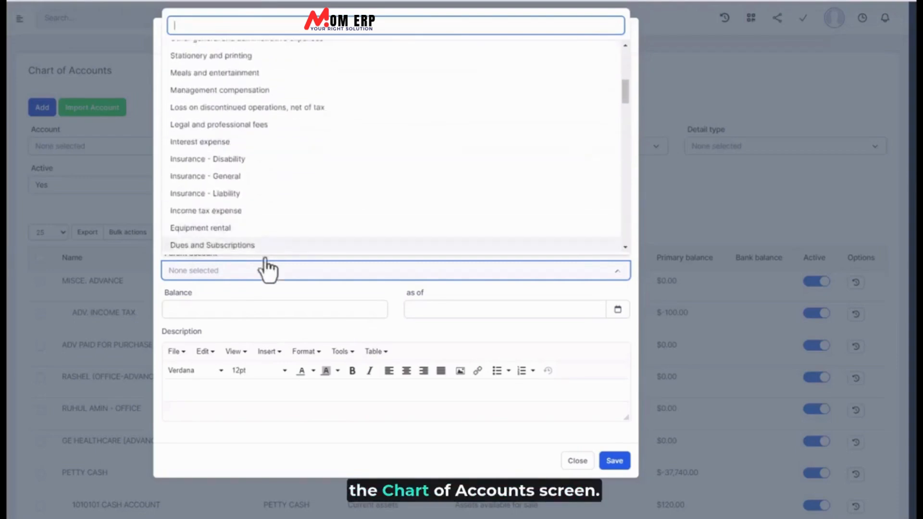
click(265, 288)
Set the Cash account's balance to 1,000 as of 08-17-2023 and save the account
click(240, 313)
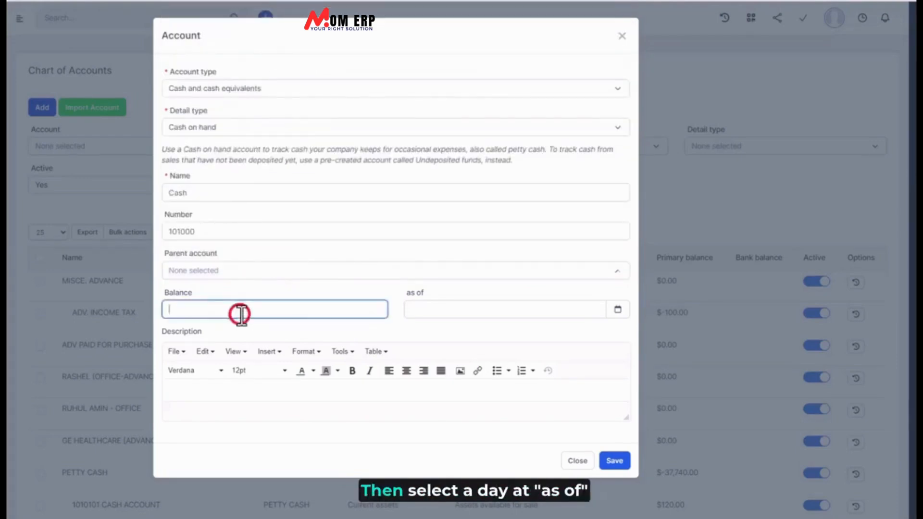
text(1,000)
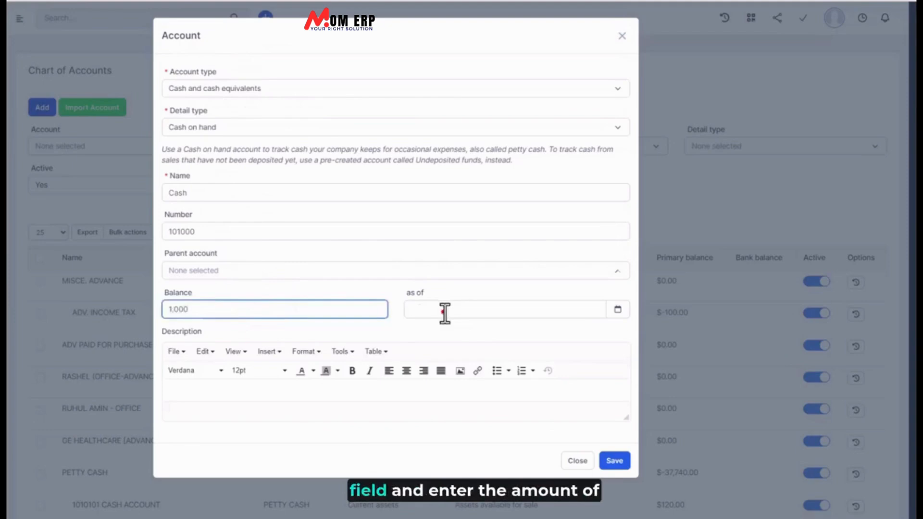
click(442, 311)
click(510, 410)
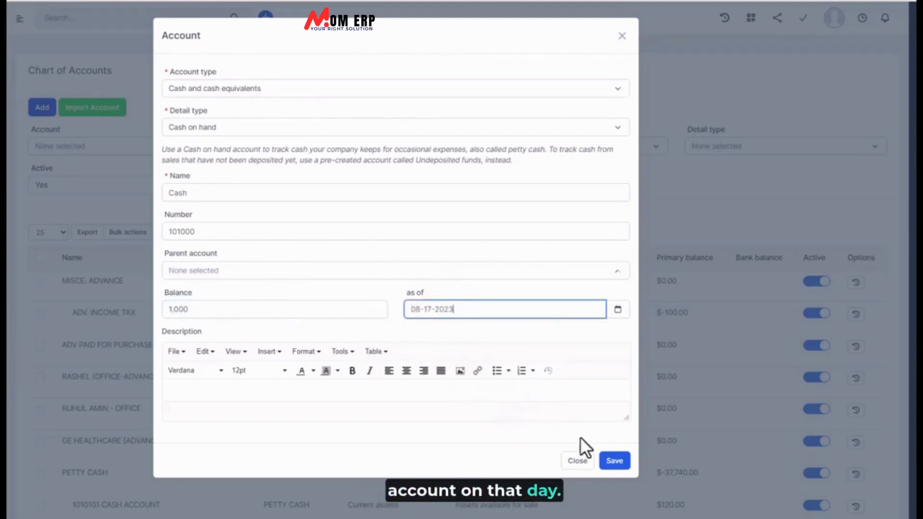
click(610, 463)
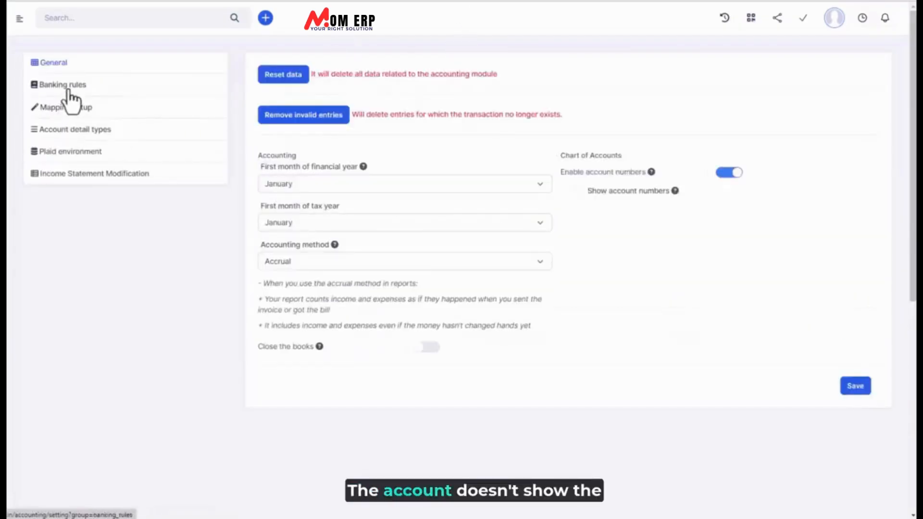
Enable showing account numbers in the general accounting settings and save the settings
click(597, 192)
click(865, 390)
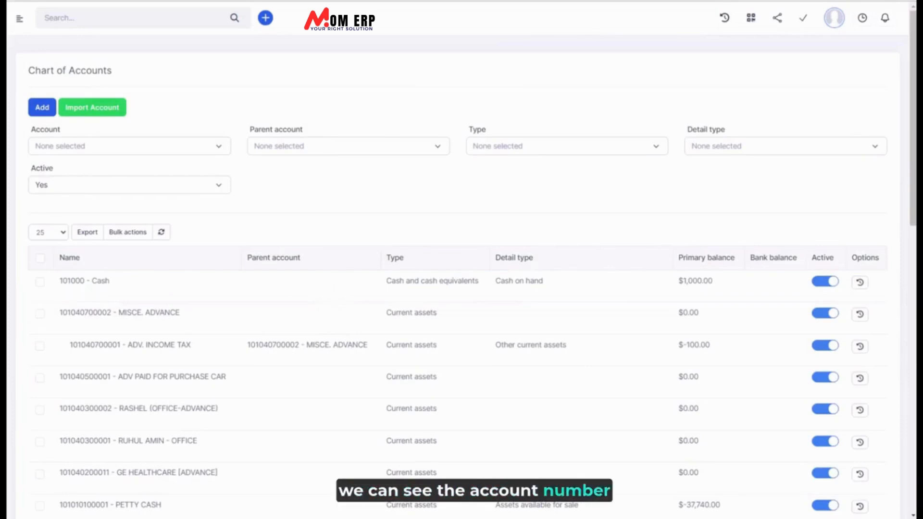
Try to deactivate the Cash account in the chart of accounts
mouse_move(77, 295)
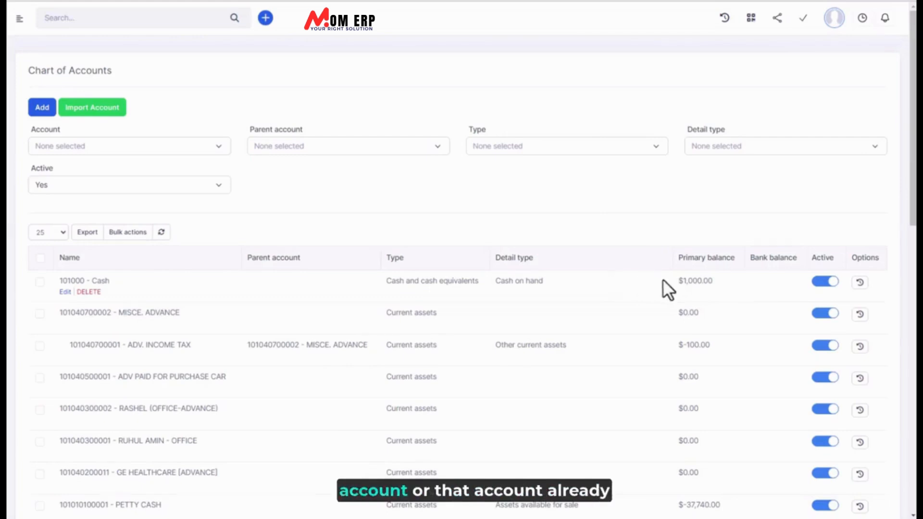
click(823, 284)
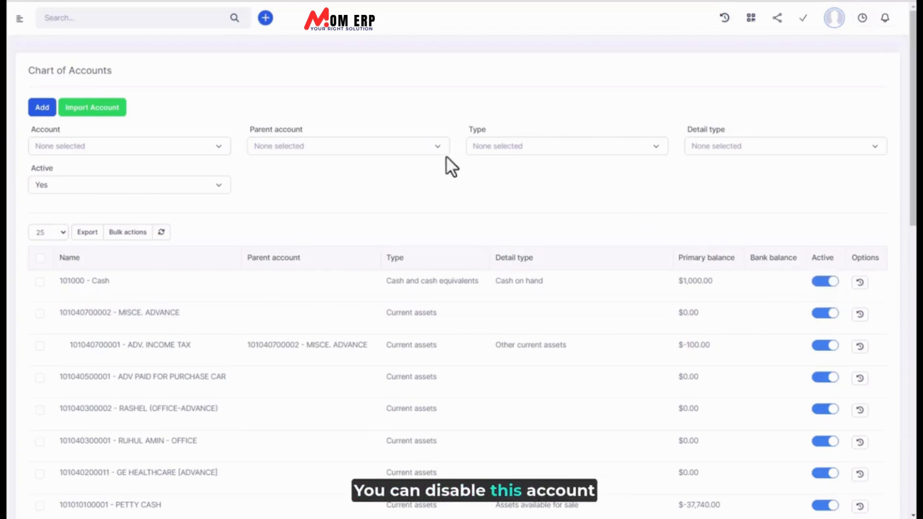
Download the sample account import file as "Sample_import_account_file_en (1)" to the Downloads folder
click(90, 120)
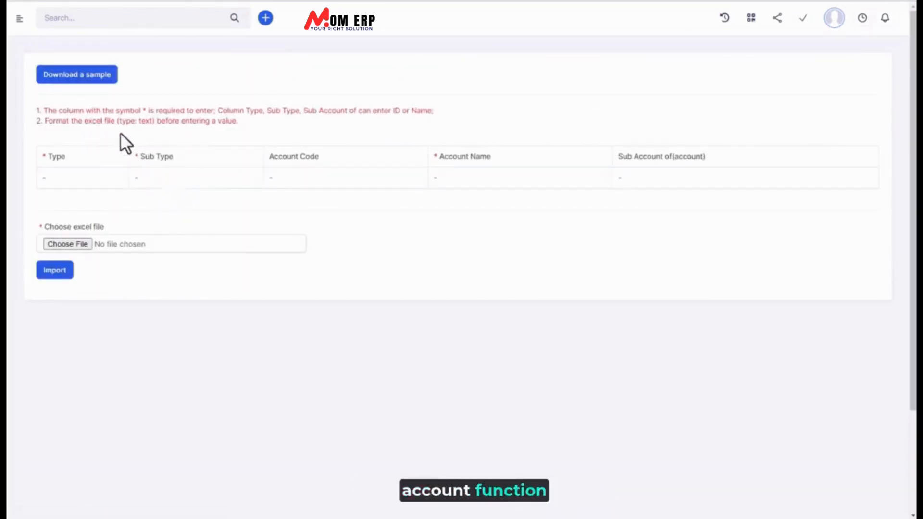
click(82, 79)
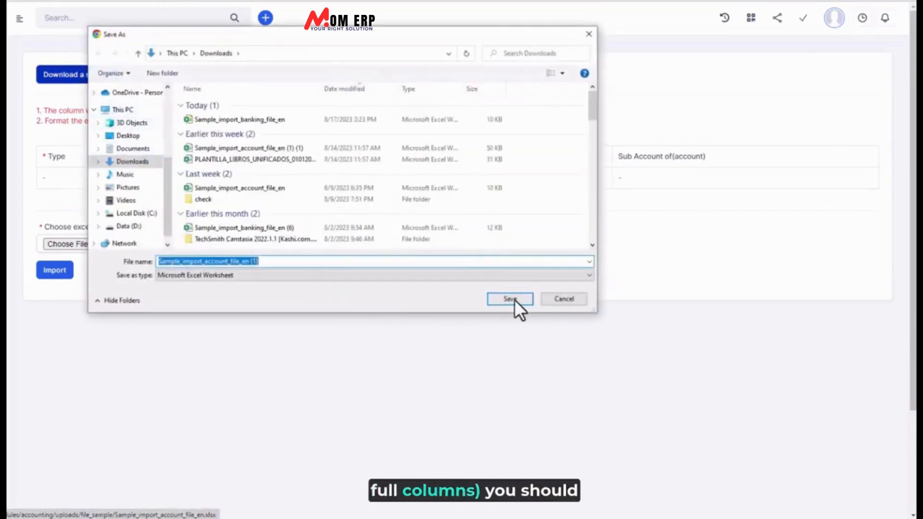
click(514, 299)
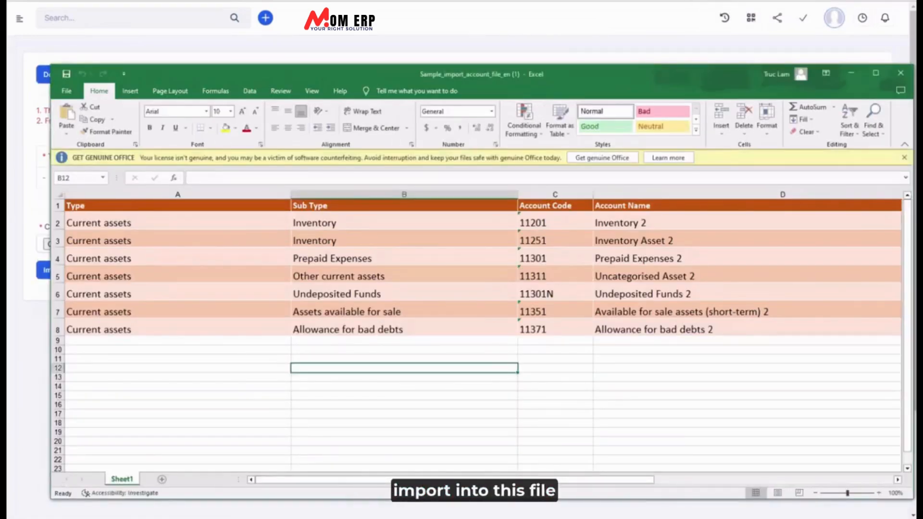
Review the Type, Sub Type and Sub Account of(account) columns of the sample import file in Excel
click(244, 225)
click(354, 222)
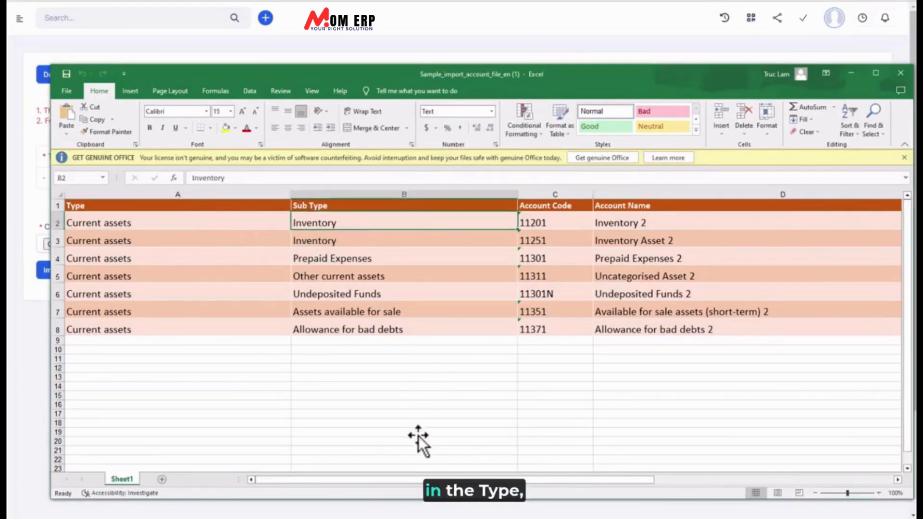
drag(427, 480, 589, 482)
click(590, 223)
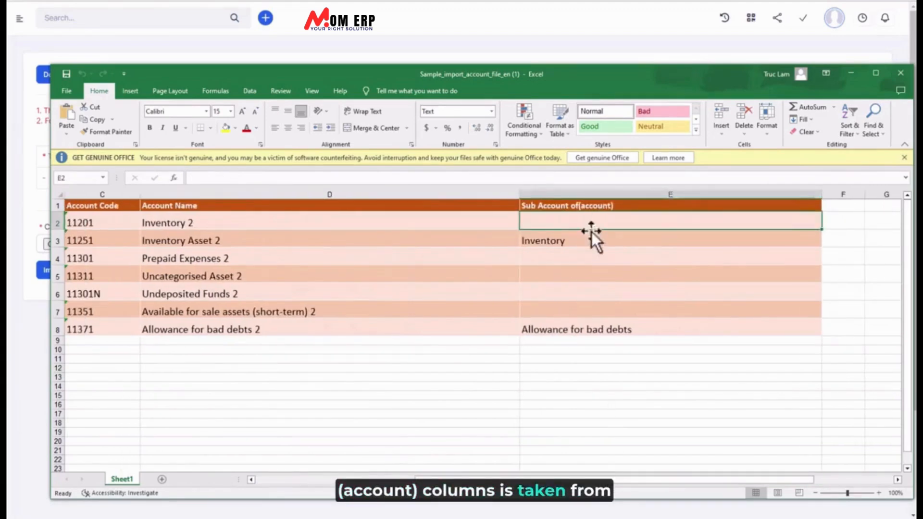
click(593, 206)
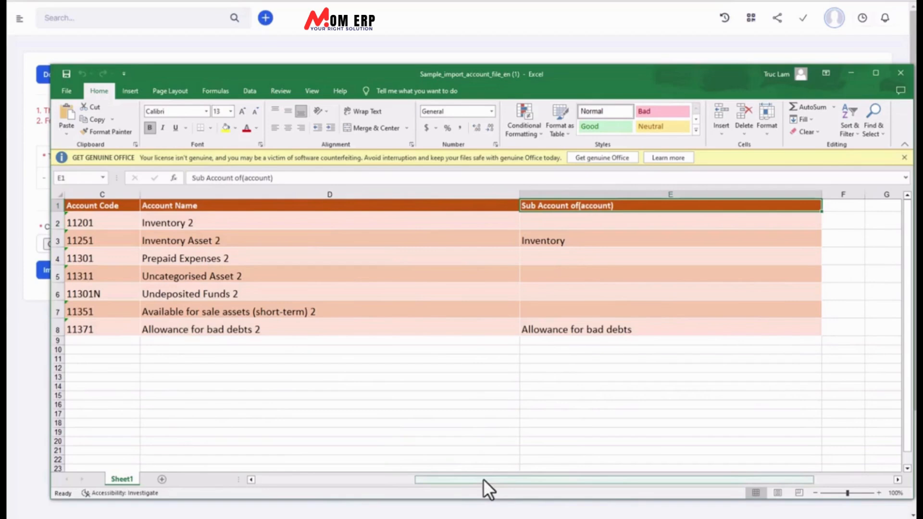
drag(483, 478, 355, 480)
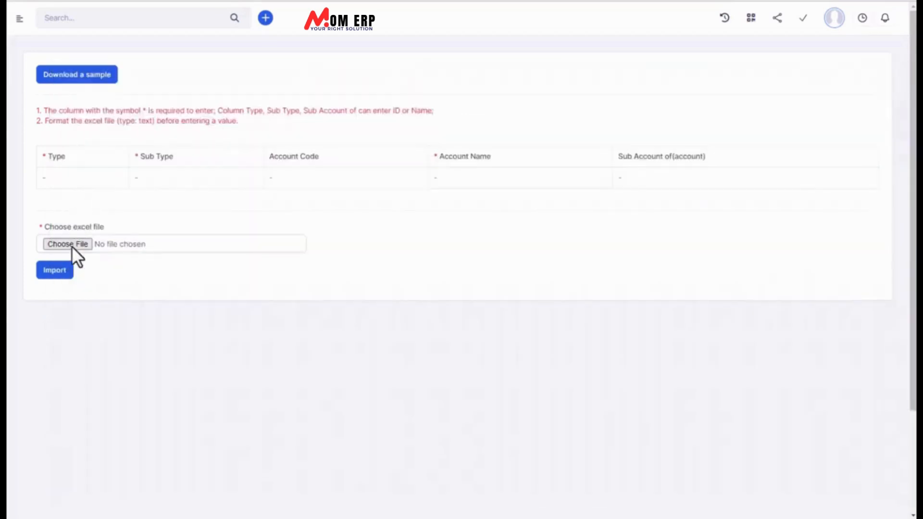
Import the accounts from the Excel file "Sample_import_account_file_en (1)"
click(71, 245)
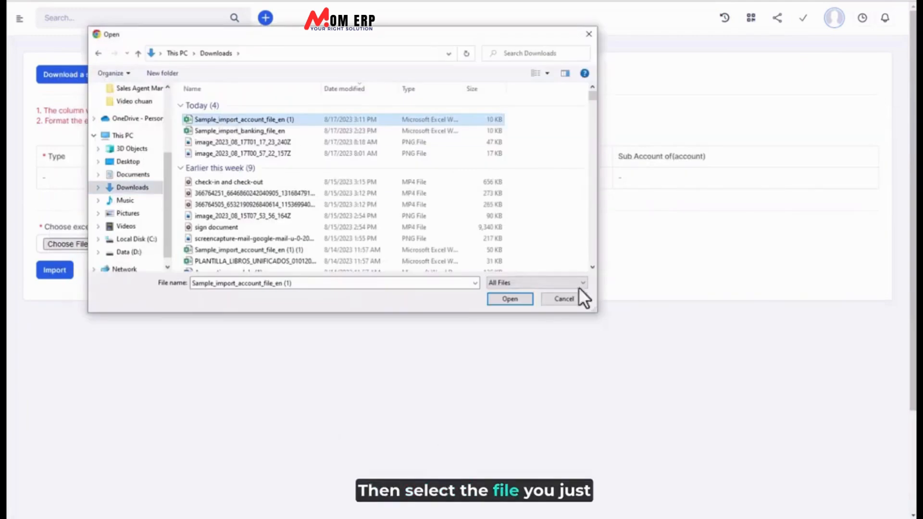
click(515, 305)
click(57, 270)
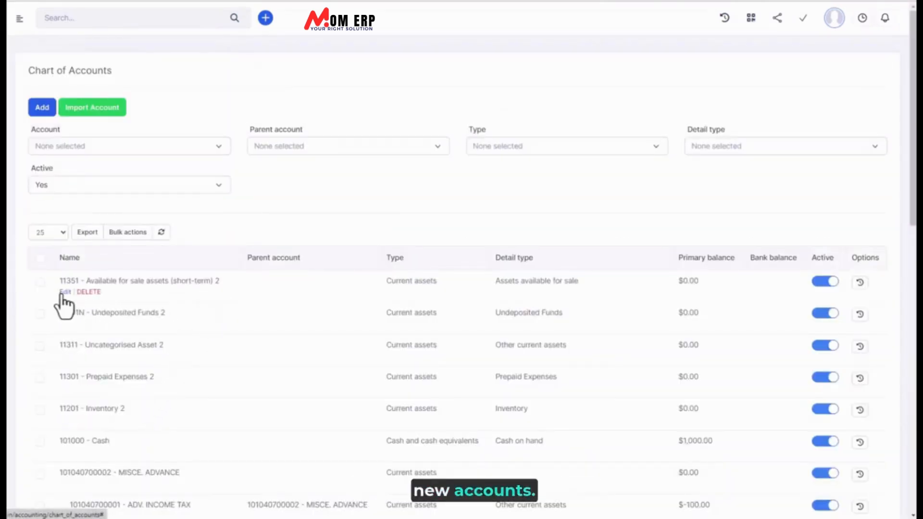
Open the Available for sale assets (short-term) 2 account, check its Balance and as of fields, and close it without saving
click(65, 292)
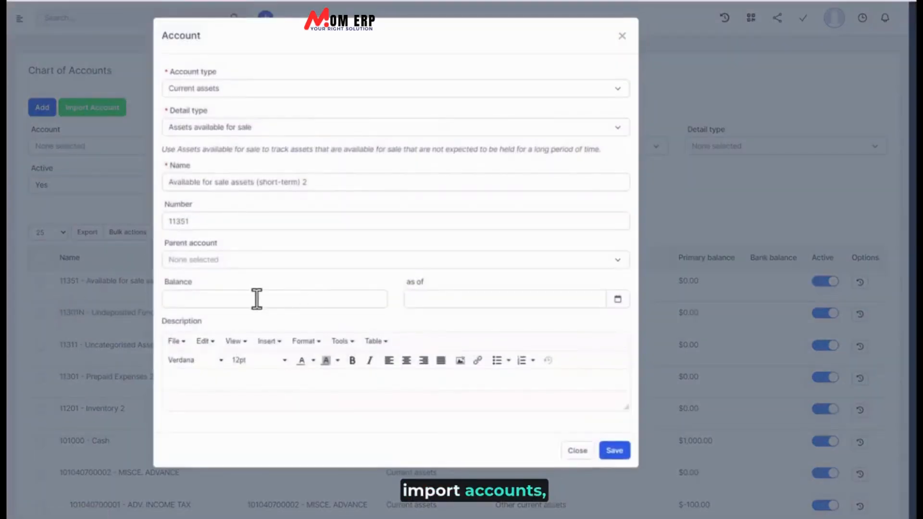
click(248, 299)
click(442, 298)
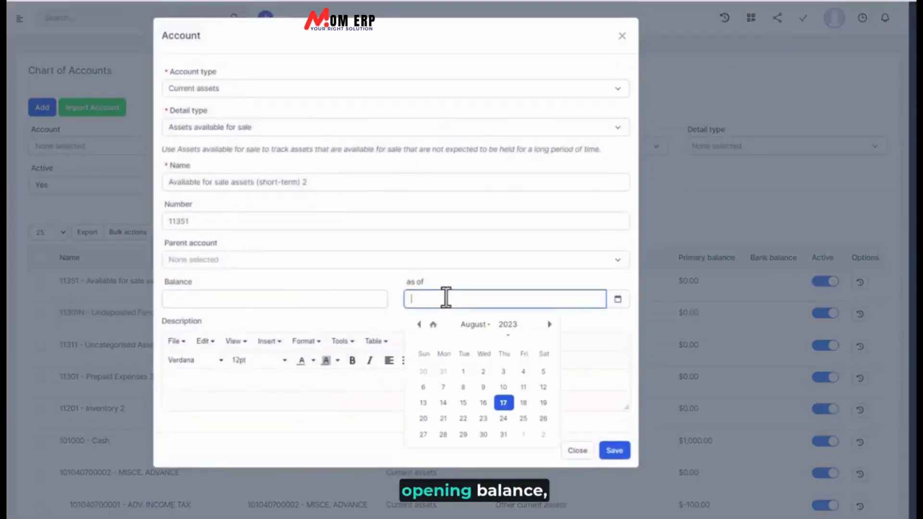
click(587, 456)
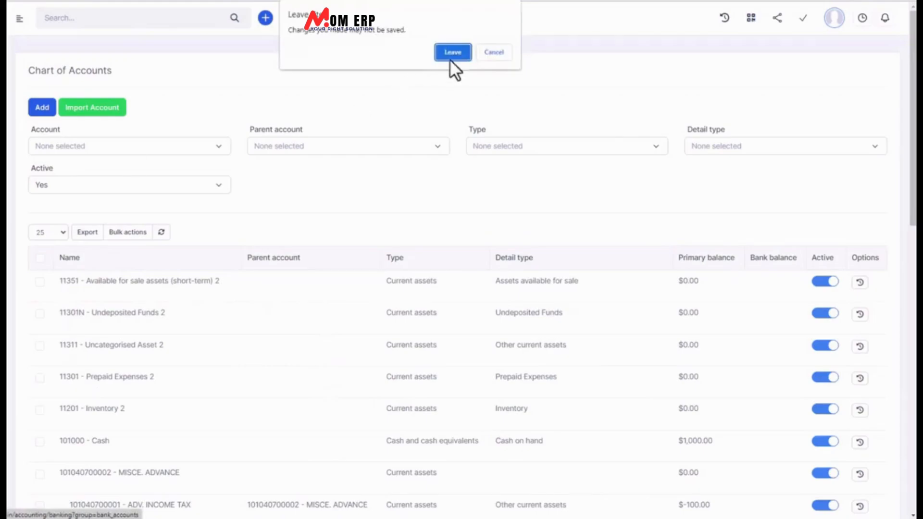
Leave the chart of accounts for the bank accounts page and start a new bank account named Bank A, entering its account number
click(454, 55)
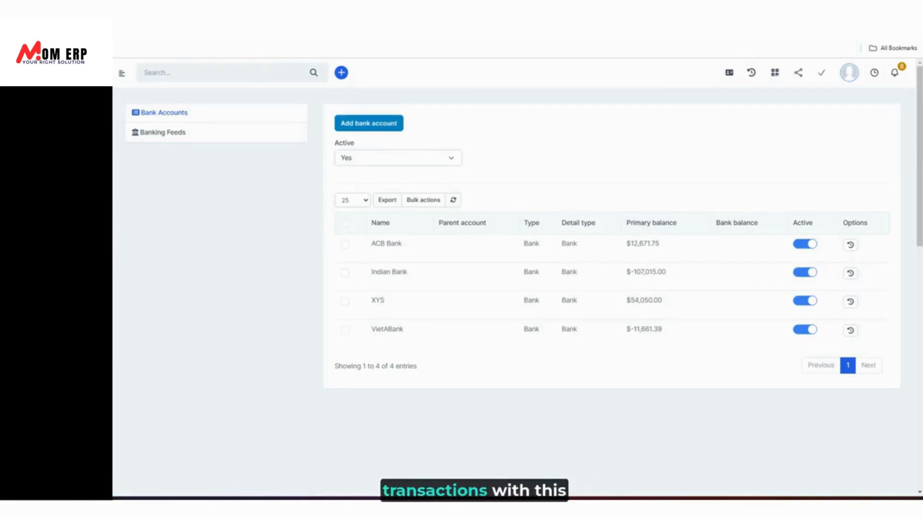
click(378, 125)
click(372, 218)
text(Bank A)
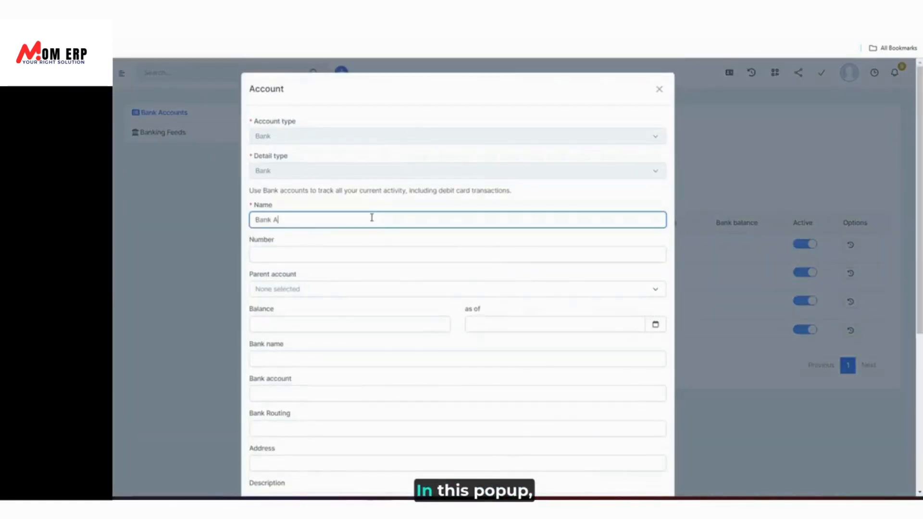
click(375, 258)
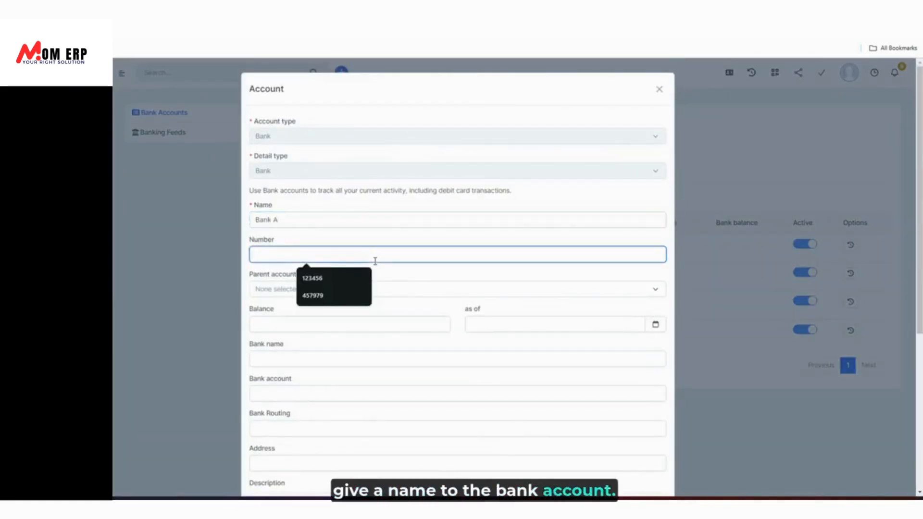
text(35353)
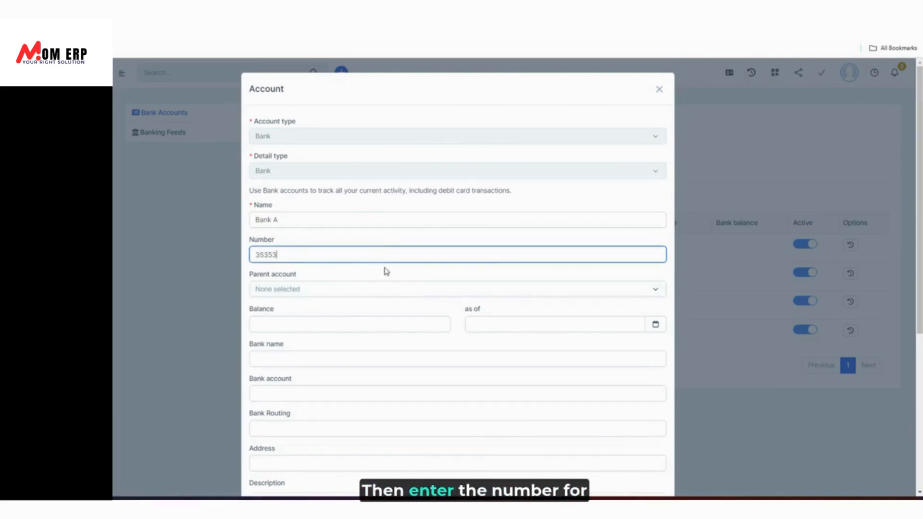
scroll(380, 267, down, 1)
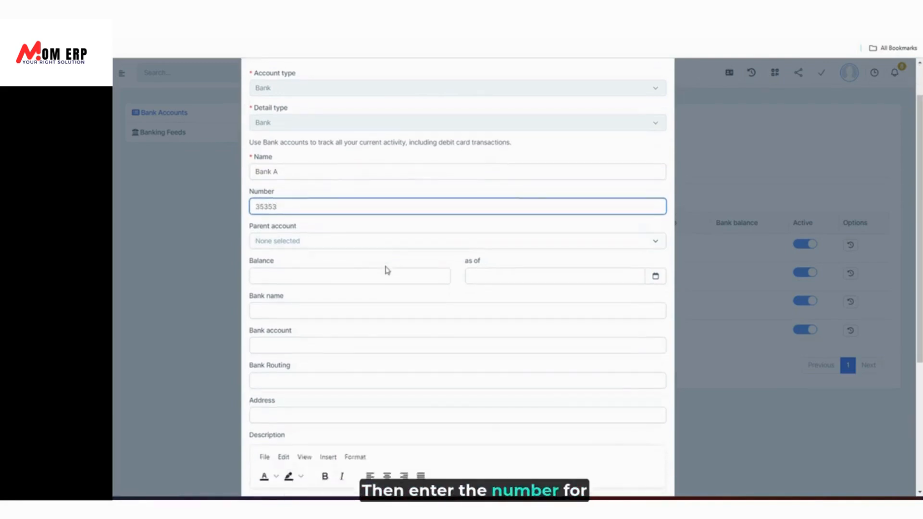
Give Bank A an opening balance of 500 as of 02/08/2024 and save the bank account
click(347, 277)
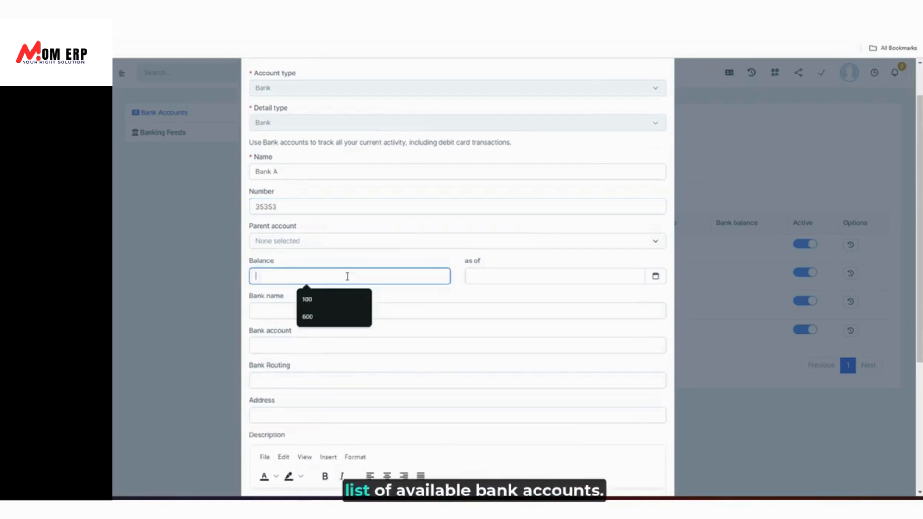
text(500)
click(515, 276)
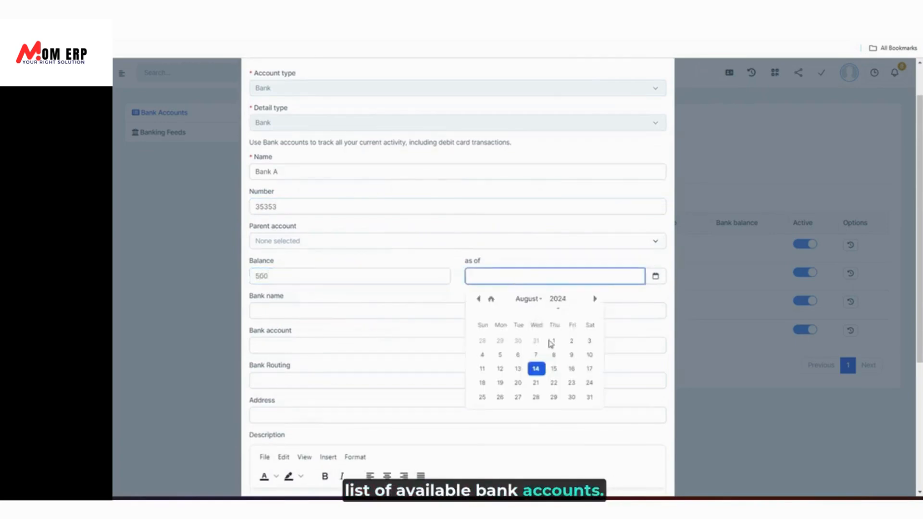
click(571, 341)
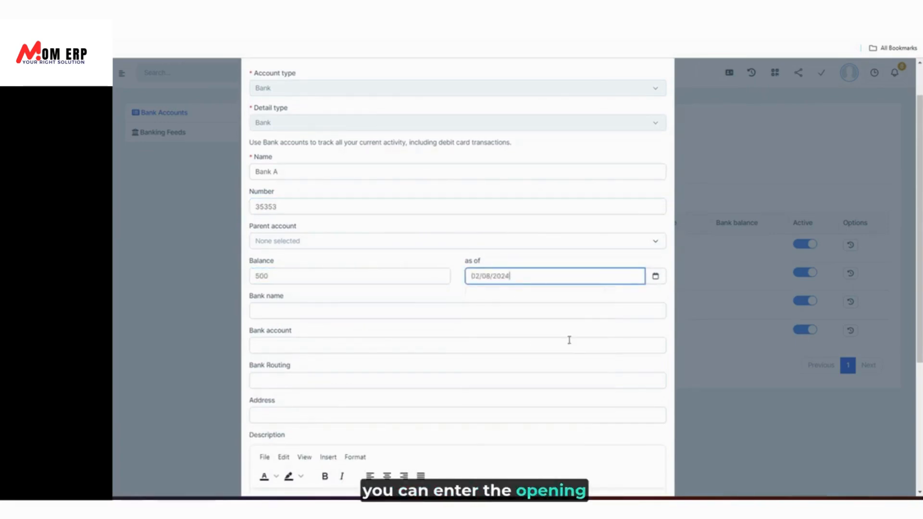
scroll(435, 277, down, 1)
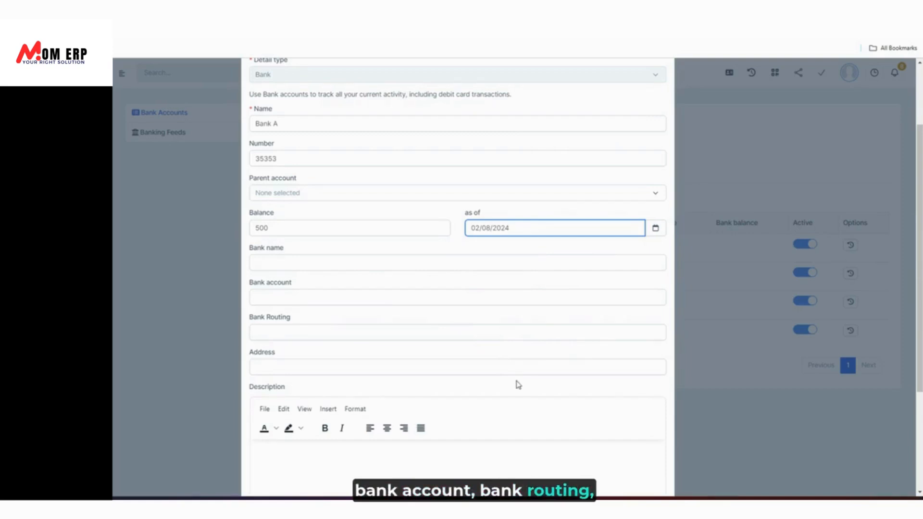
scroll(519, 385, down, 3)
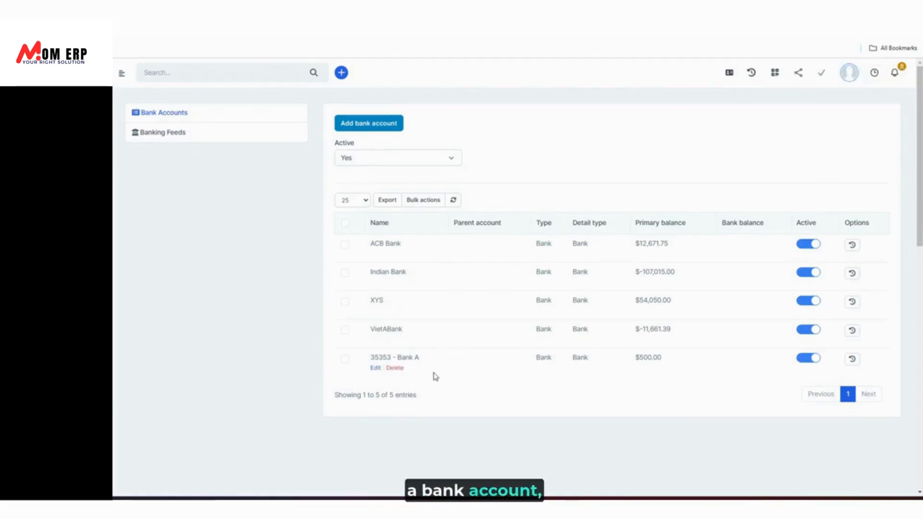
Try to delete the Bank A account, and check its edit form for an opening balance field without changing anything
click(394, 370)
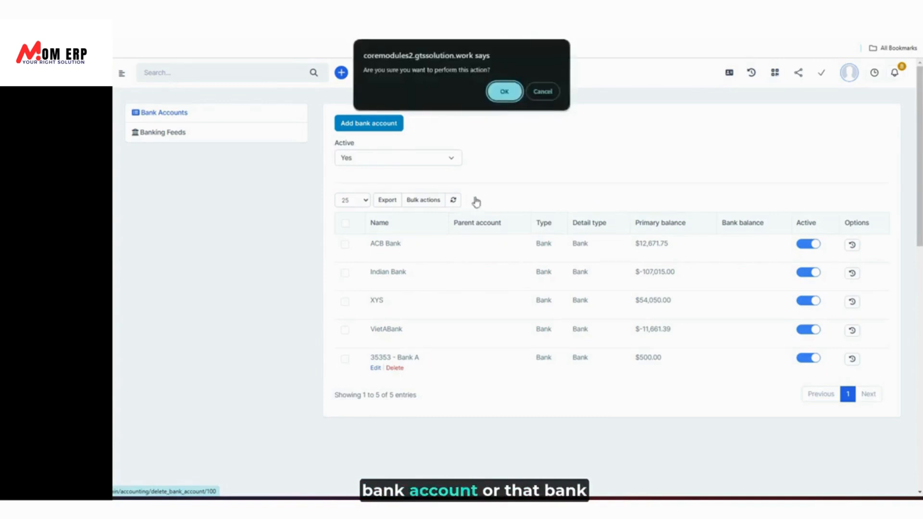
click(505, 92)
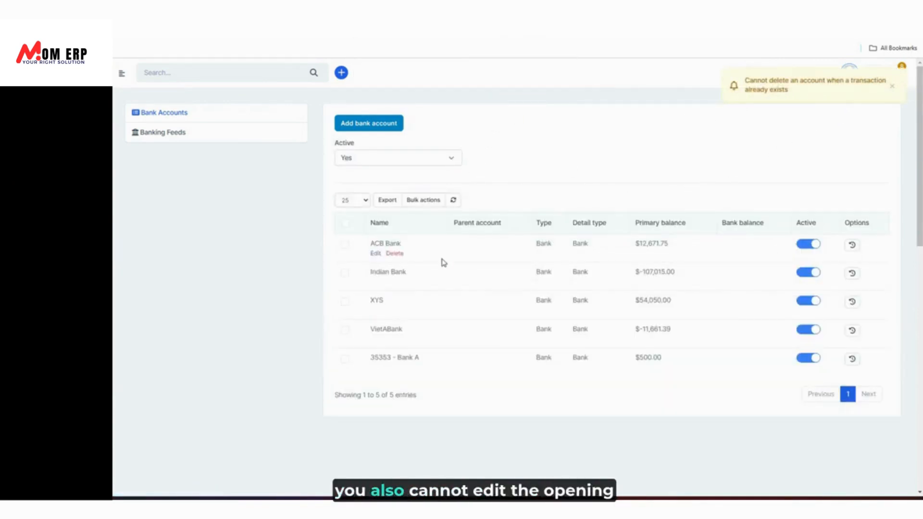
click(379, 369)
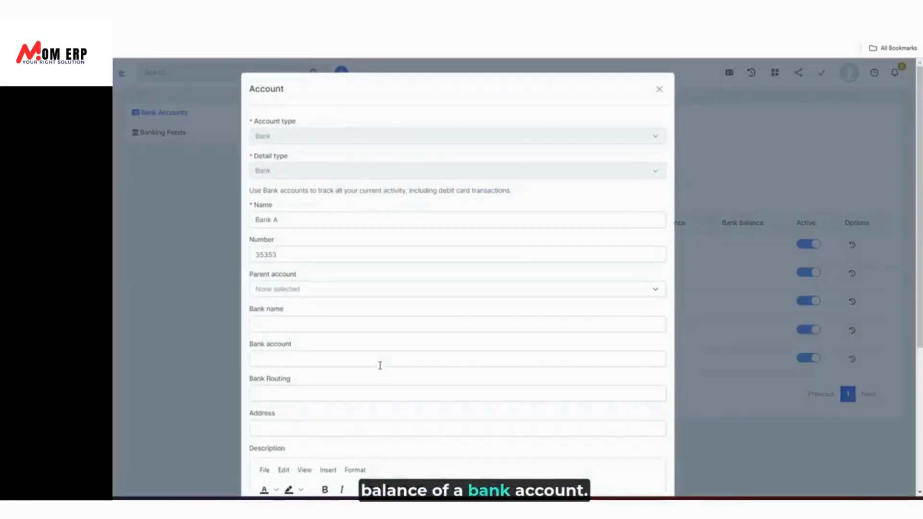
click(722, 274)
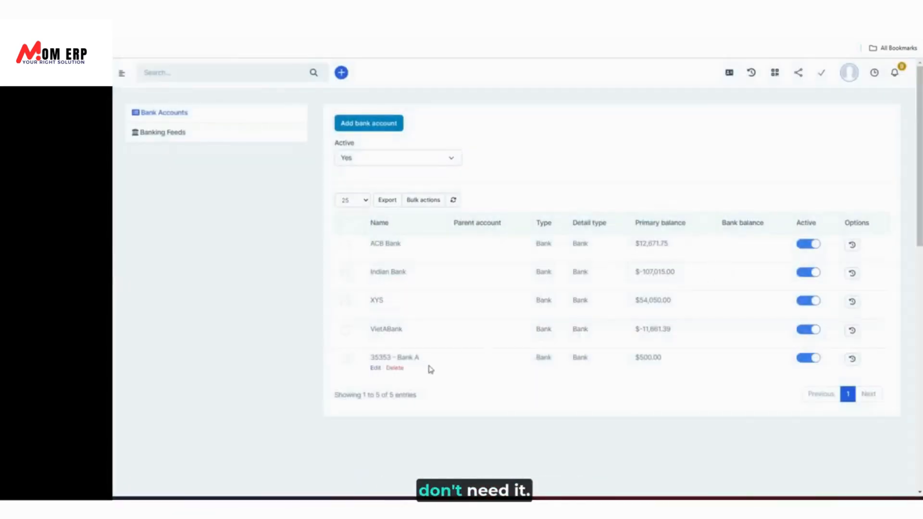